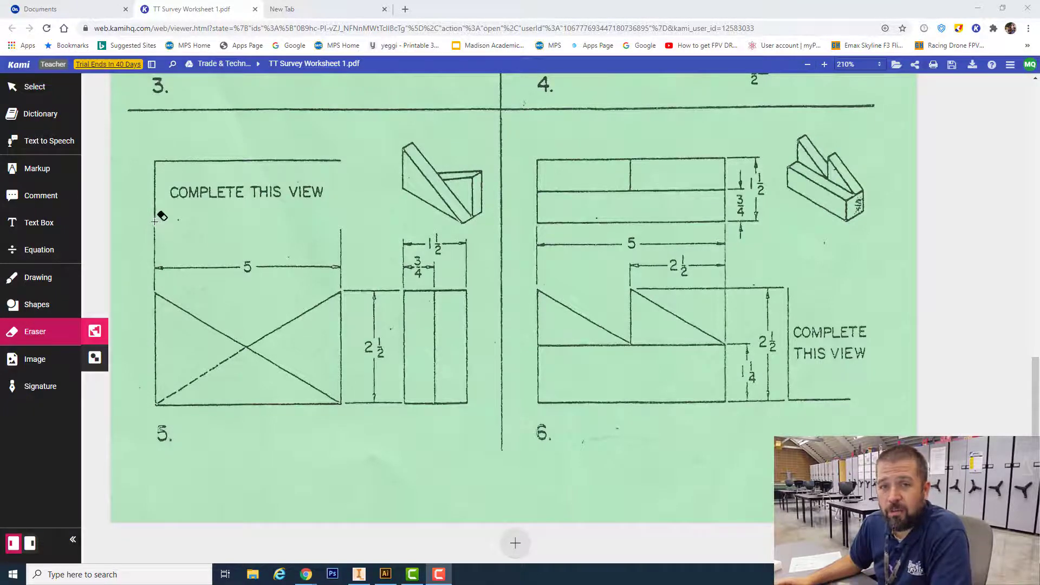
# With the freehand drawing tool, outline problem 5's COMPLETE THIS VIEW box in green and strike through its text
pyautogui.click(37, 277)
pyautogui.moveTo(153, 223); pyautogui.dragTo(328, 223)
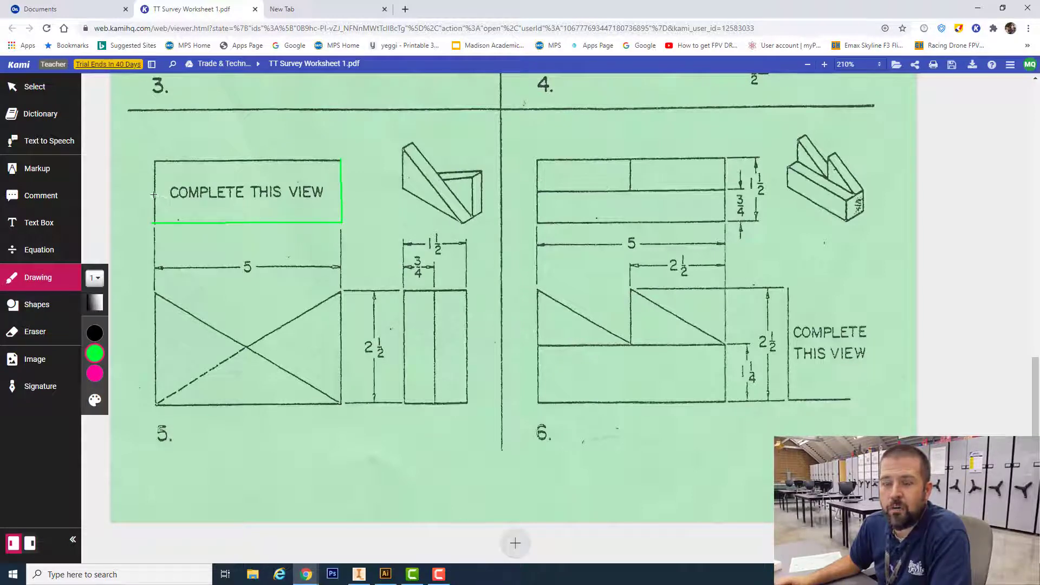
pyautogui.moveTo(161, 194); pyautogui.dragTo(275, 194)
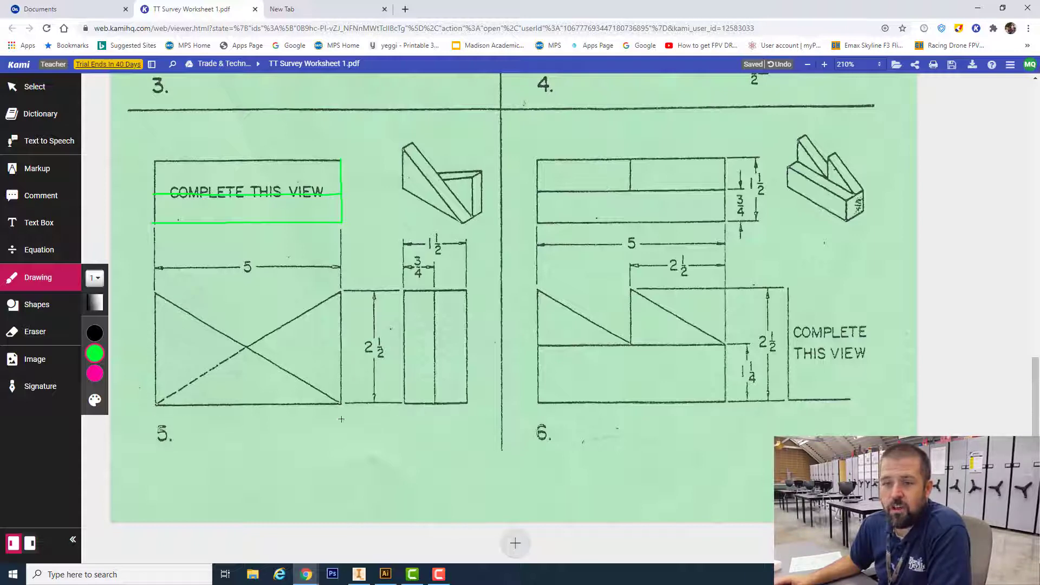
# Create a new Onshape document from the Documents list, naming it 'Part 5'
pyautogui.click(51, 11)
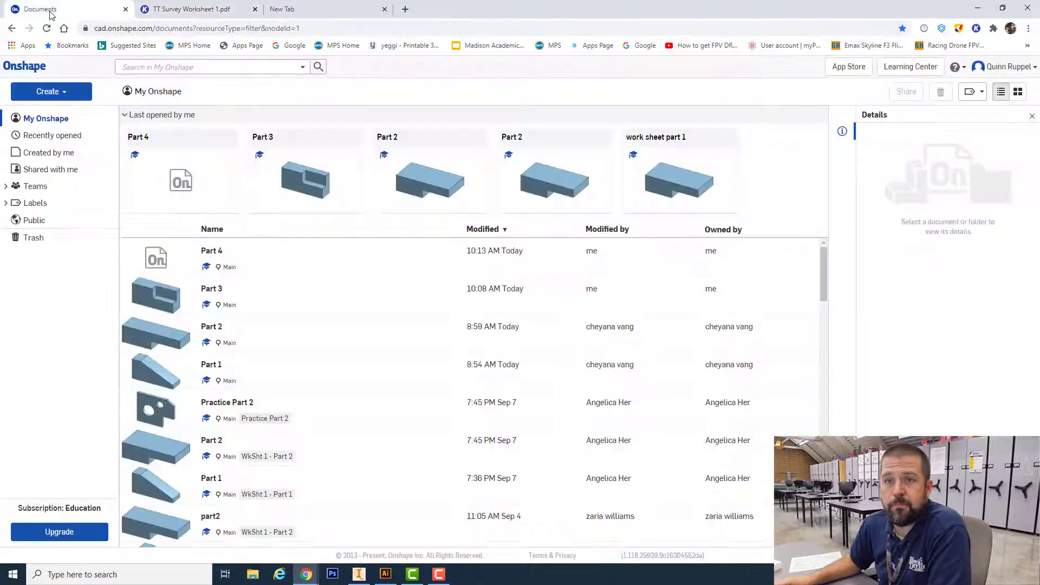
pyautogui.click(48, 93)
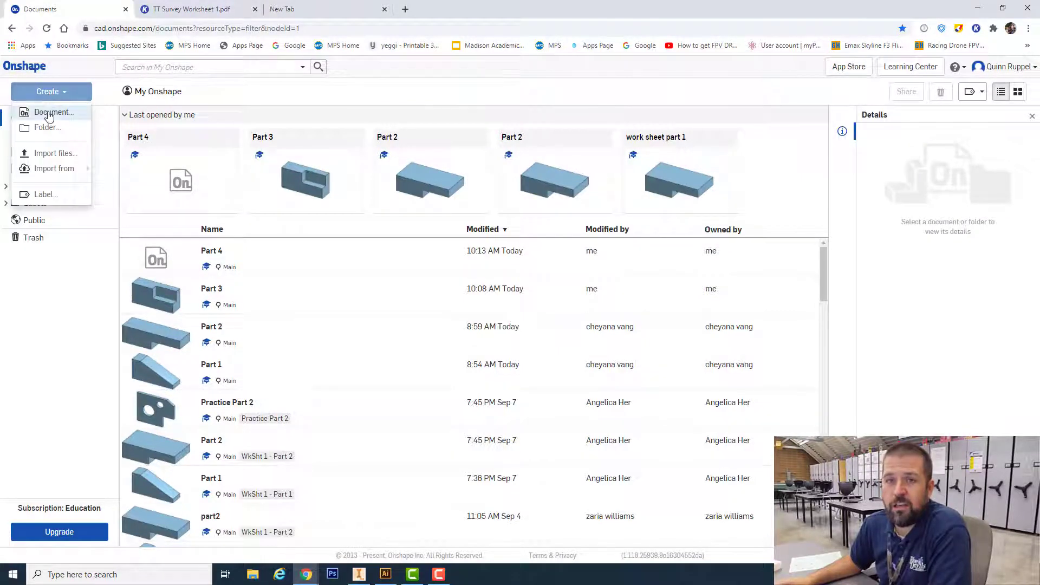
pyautogui.click(51, 112)
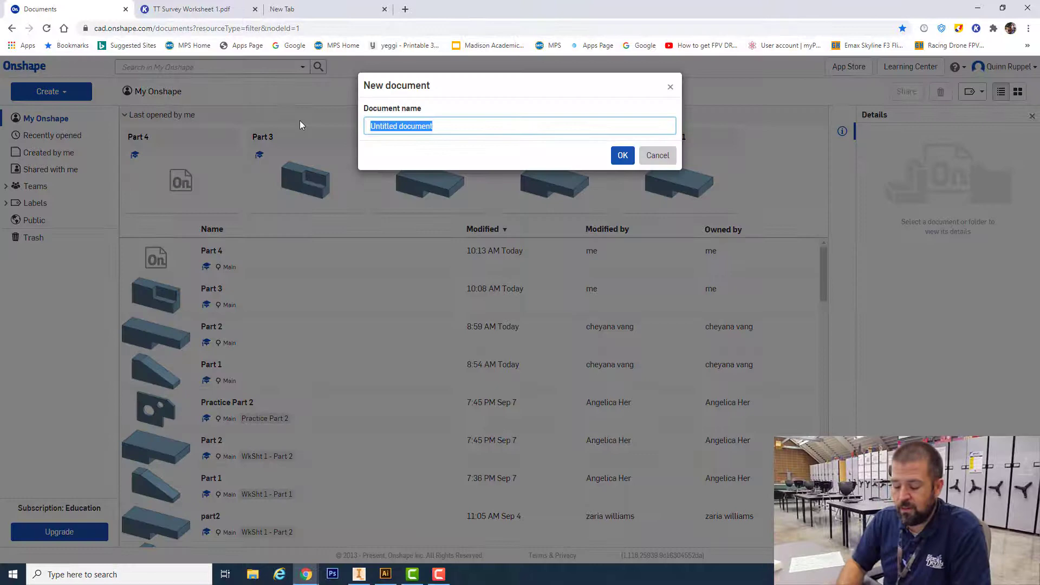
pyautogui.write('Part 5')
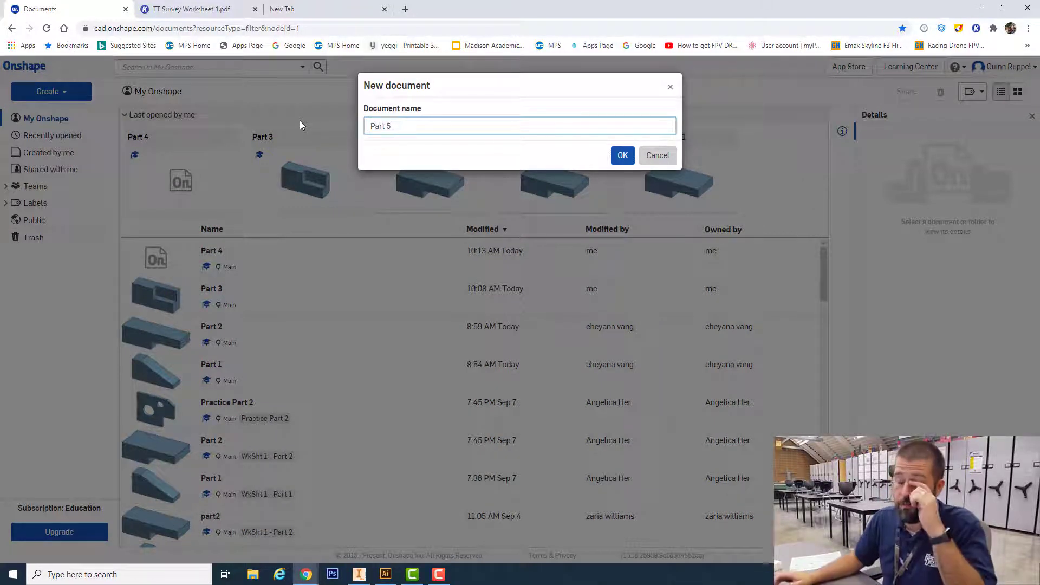
pyautogui.click(623, 157)
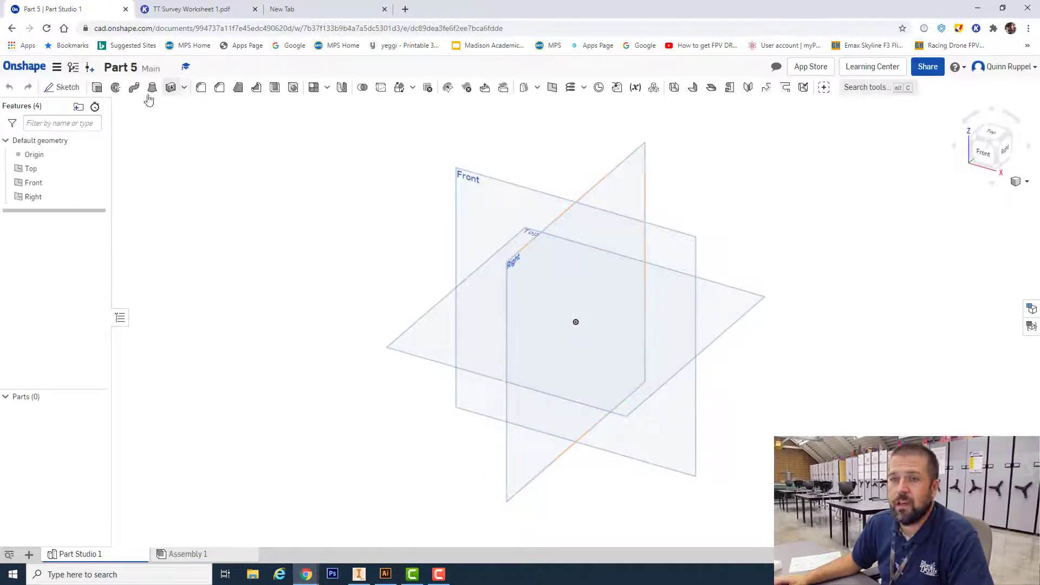
# Start Sketch 1 on the Front plane, hide the Right, Front and Top planes, and view it head-on
pyautogui.click(62, 87)
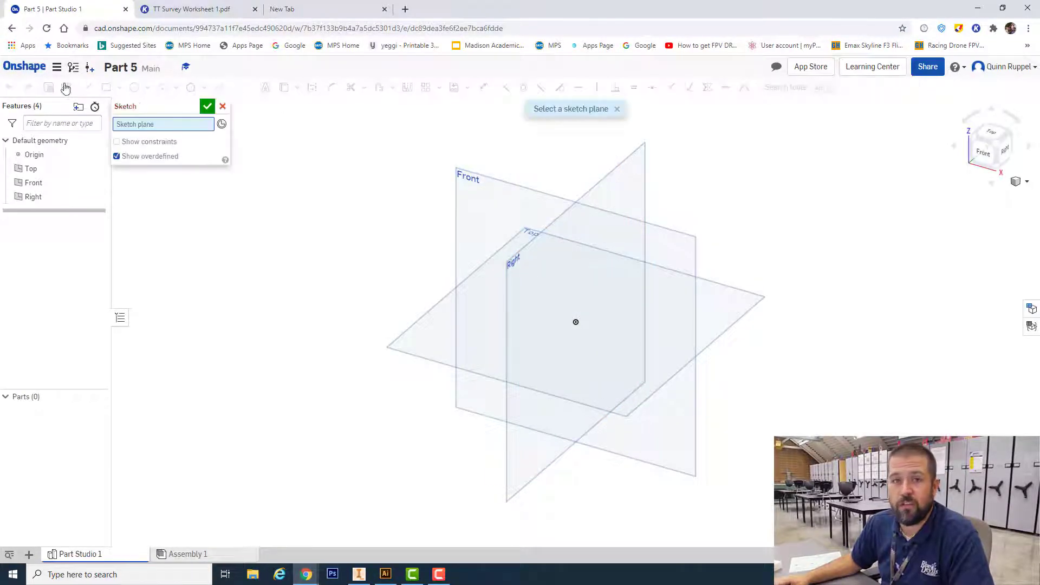
pyautogui.click(484, 180)
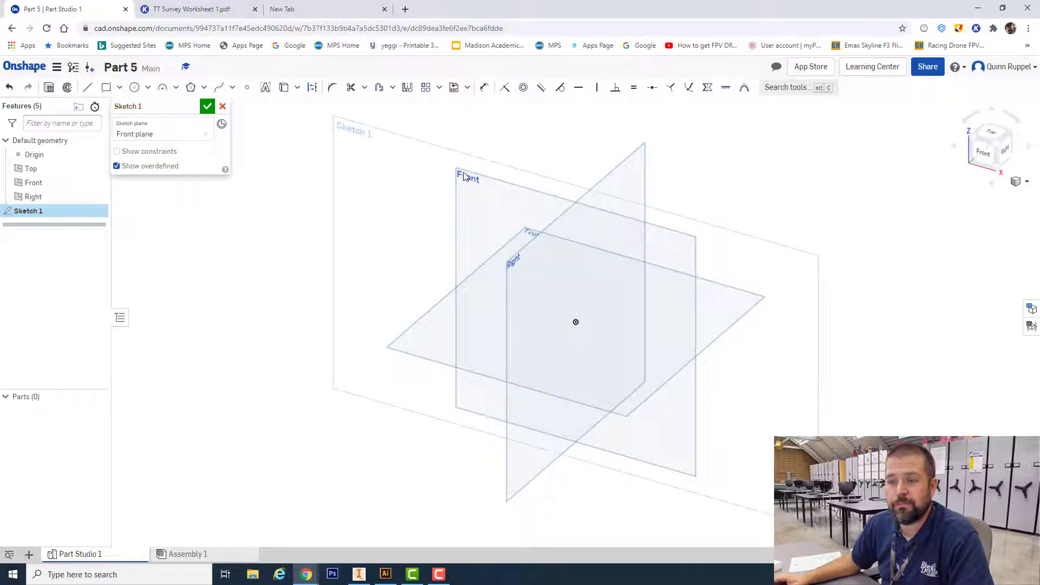
pyautogui.click(98, 197)
pyautogui.click(98, 185)
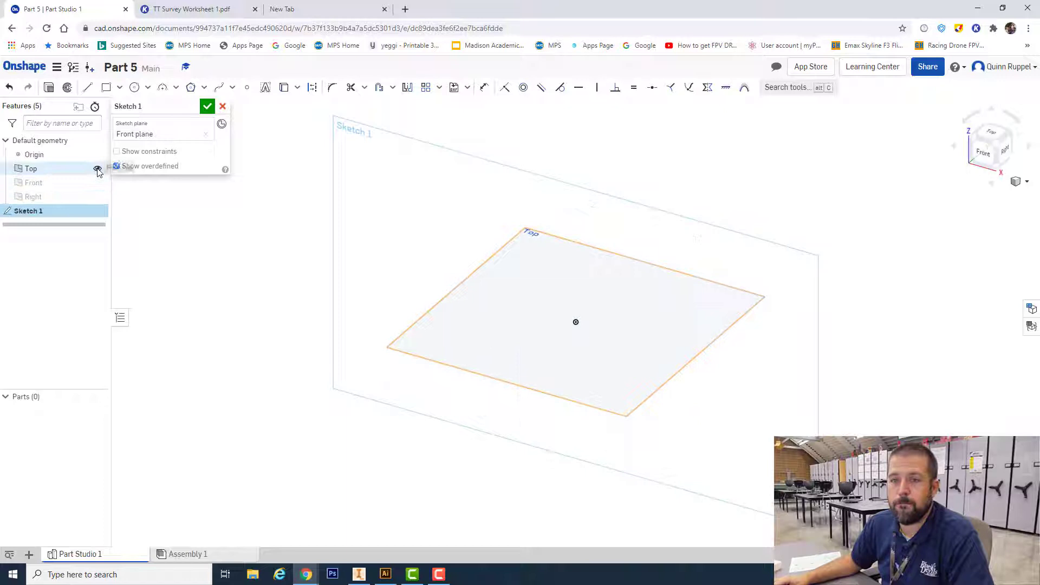
pyautogui.click(97, 169)
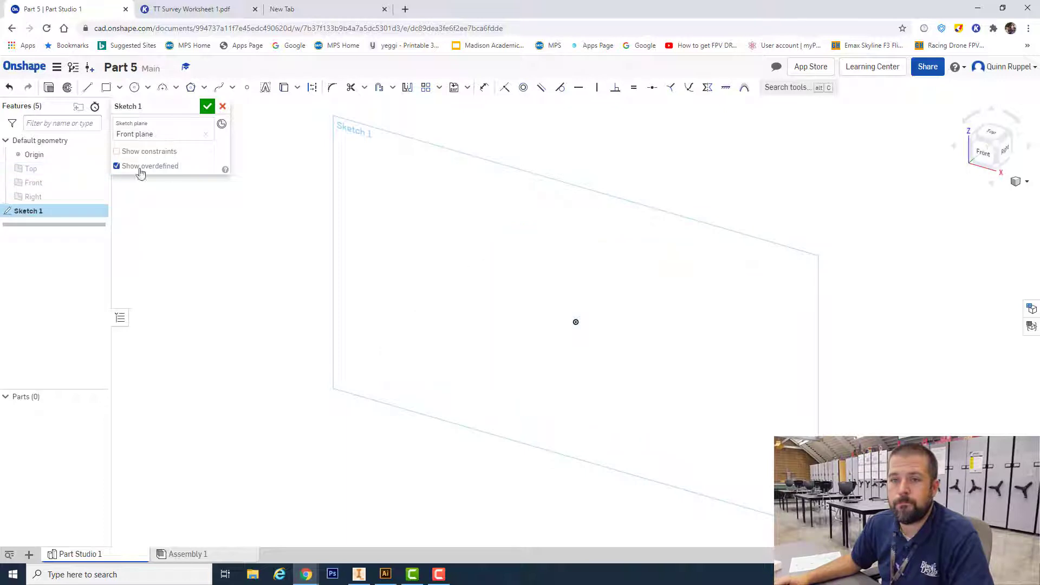
pyautogui.click(985, 155)
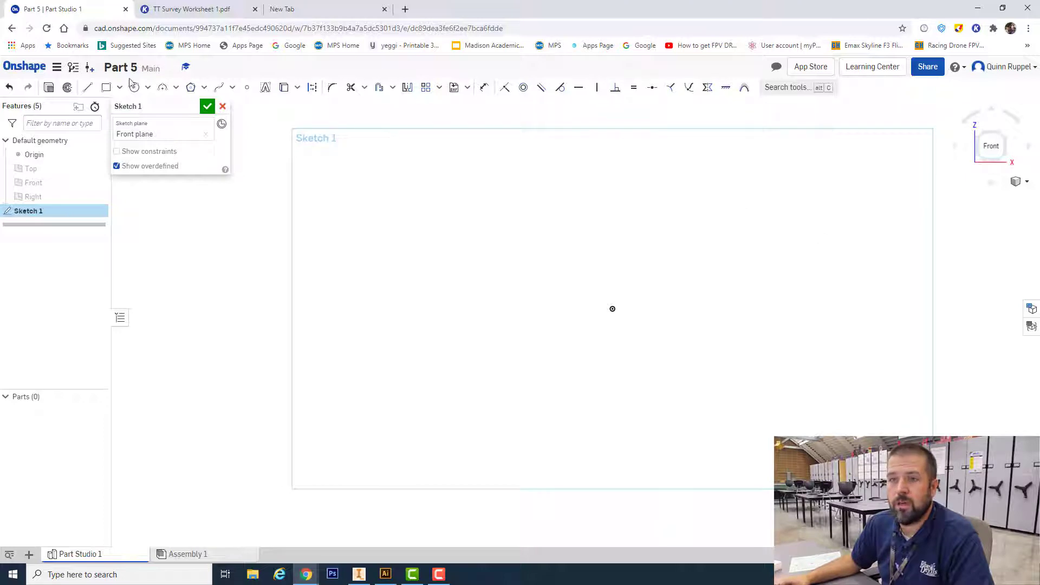
# Draw a closed right triangle from the origin with a 5 base and 2.5 vertical side, checking the worksheet
pyautogui.click(88, 90)
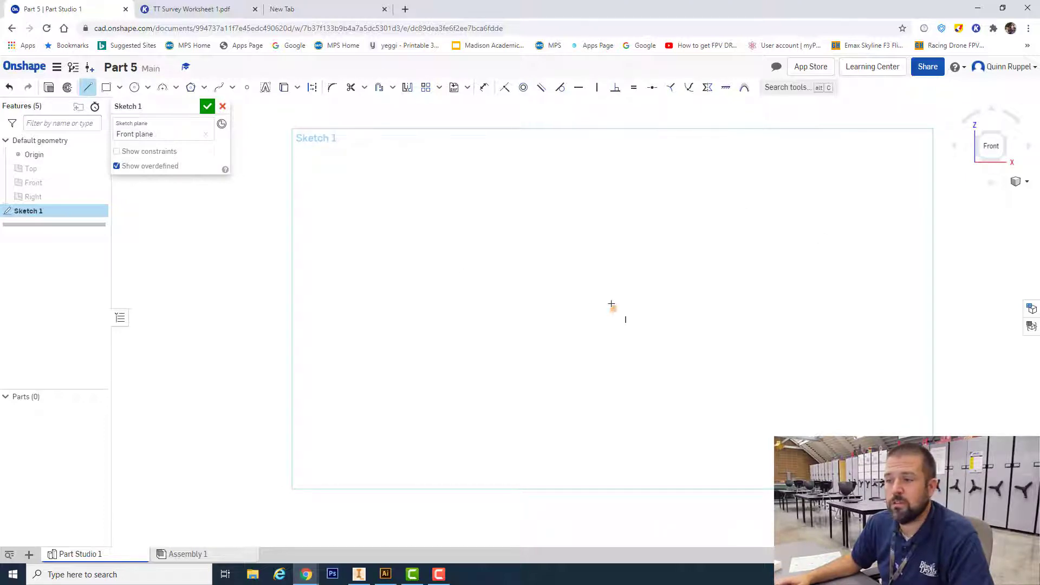
pyautogui.click(612, 308)
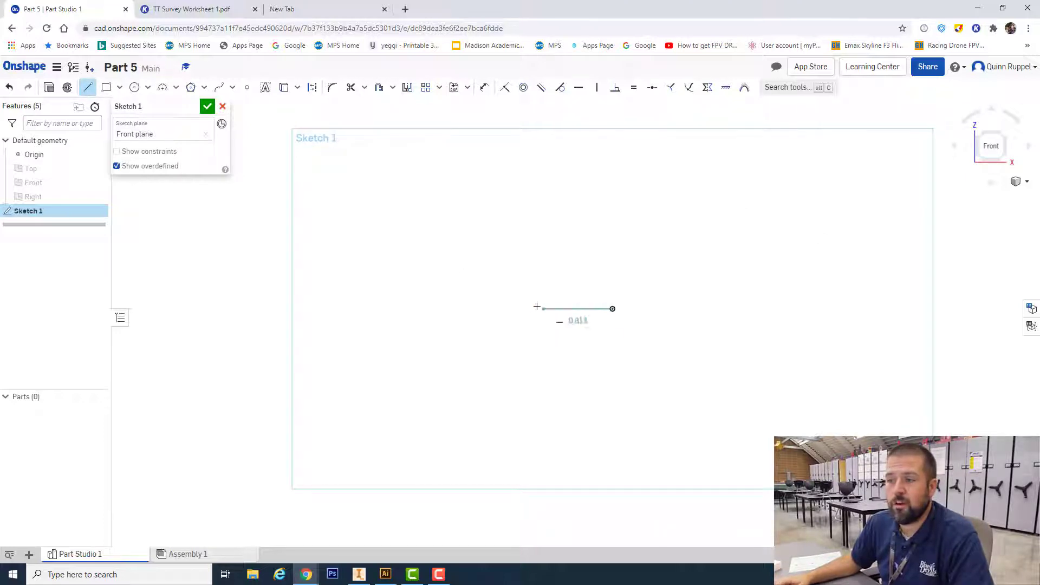
pyautogui.click(461, 308)
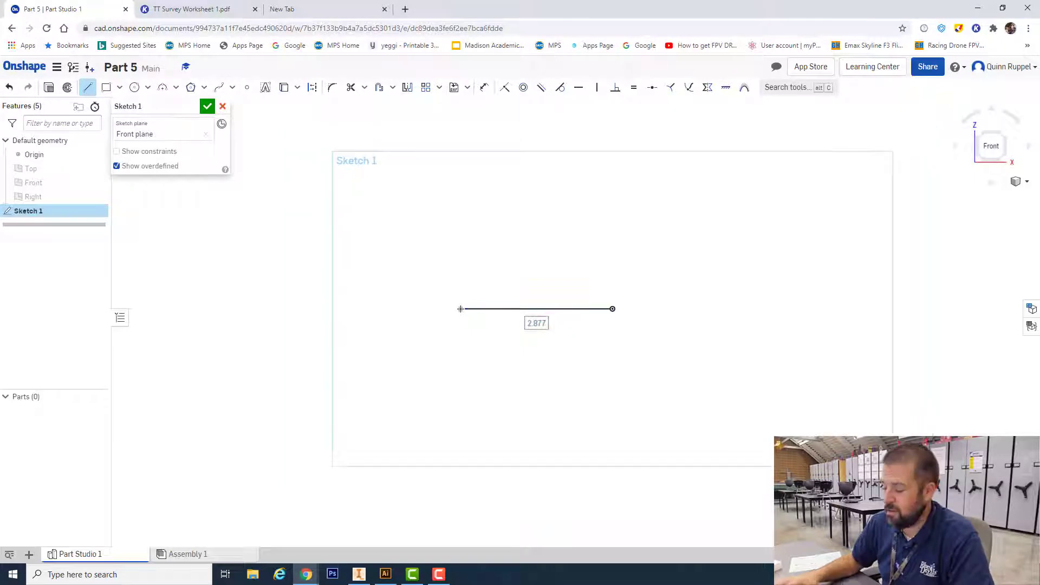
pyautogui.write('5')
pyautogui.press('Return')
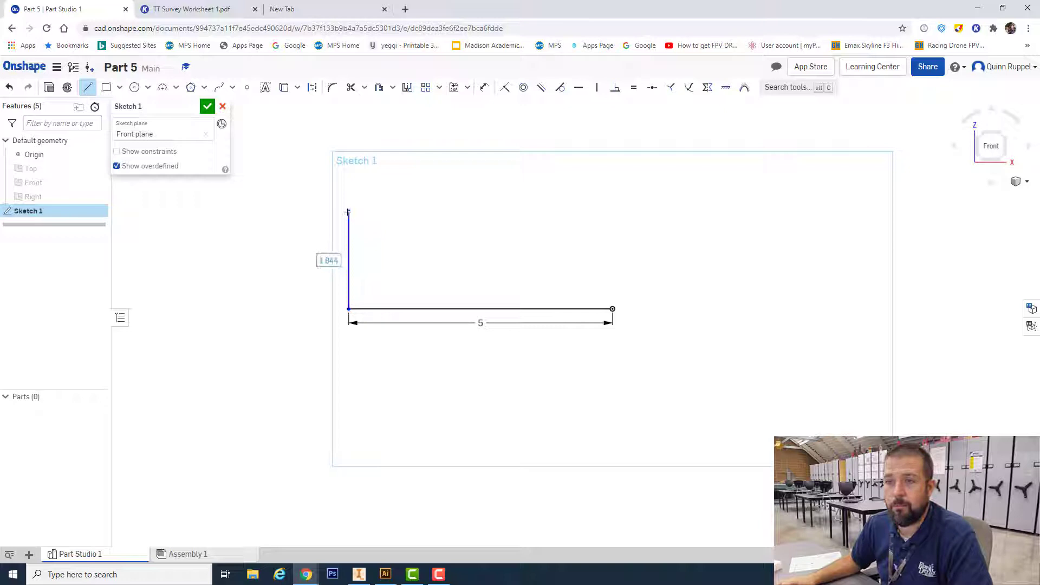
pyautogui.write('2.5')
pyautogui.press('Return')
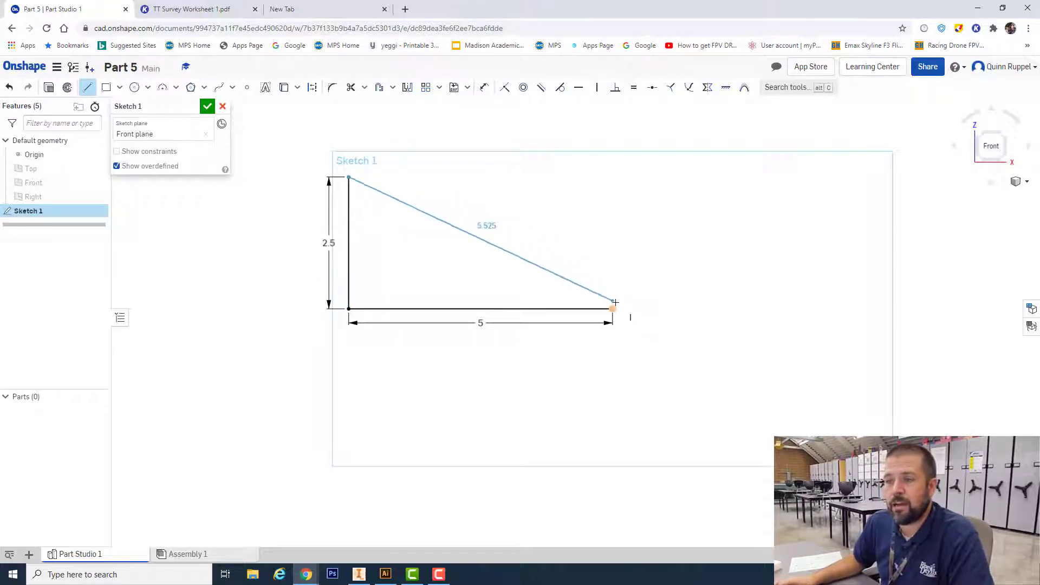
pyautogui.click(613, 308)
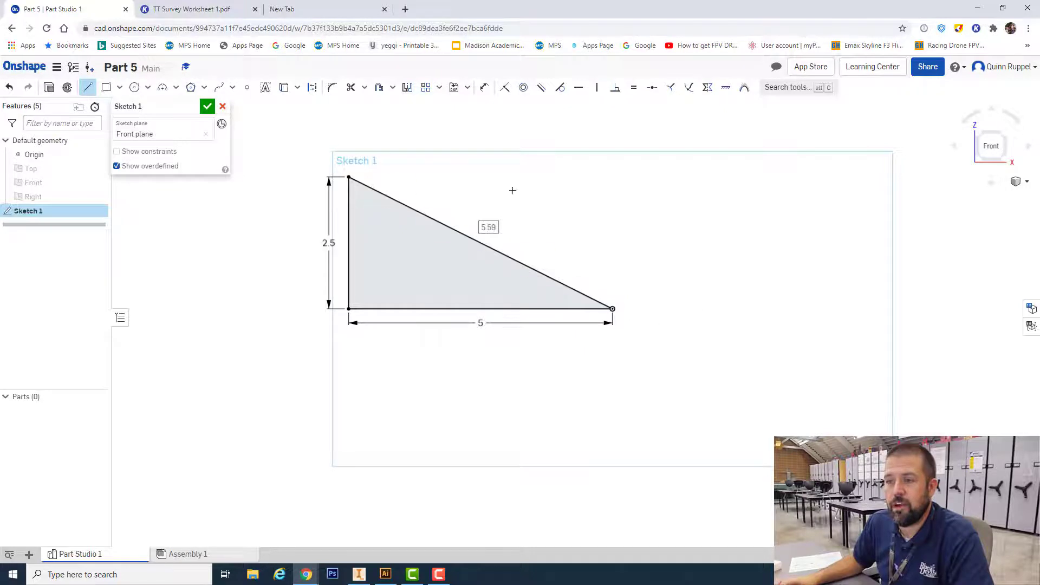
pyautogui.click(204, 11)
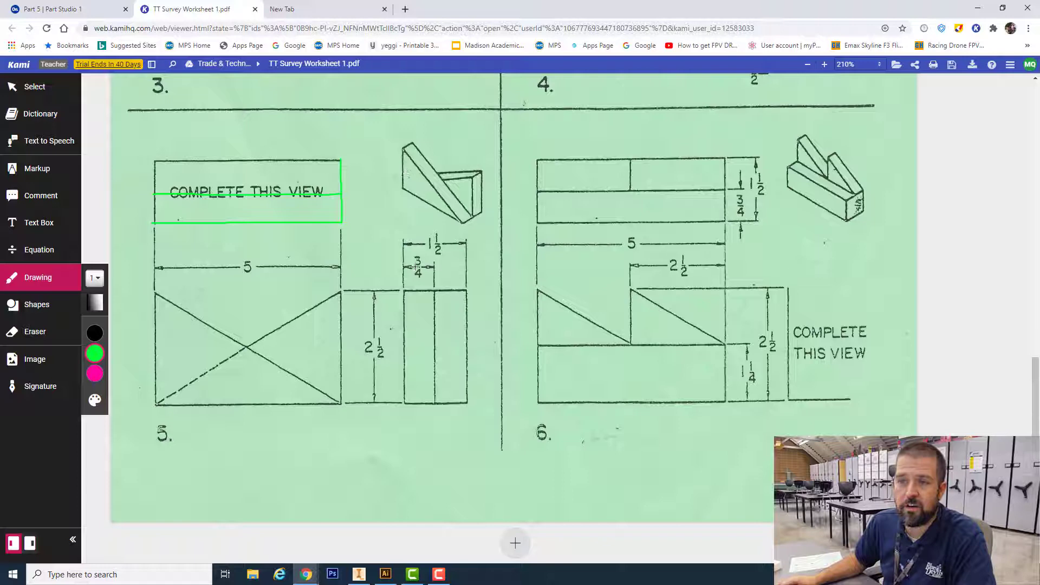
pyautogui.click(70, 10)
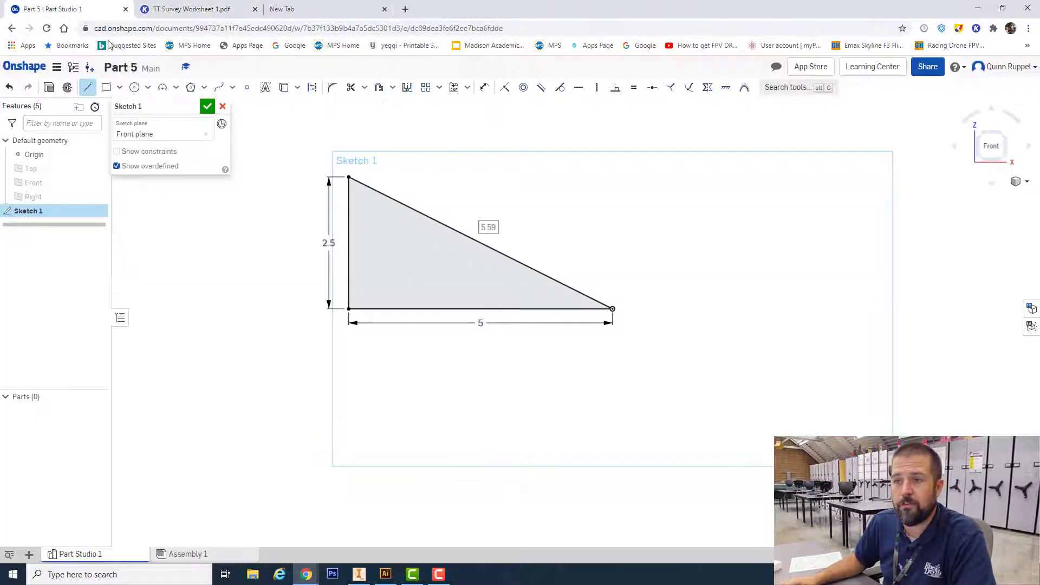
# Finish the triangle sketch and switch to an isometric view
pyautogui.click(207, 107)
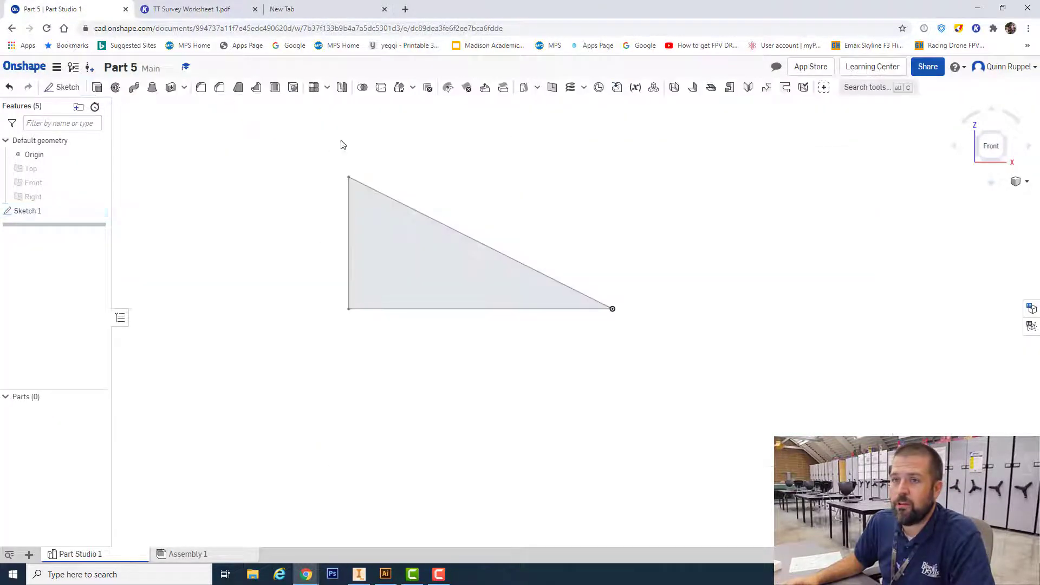
pyautogui.click(1016, 182)
pyautogui.click(997, 196)
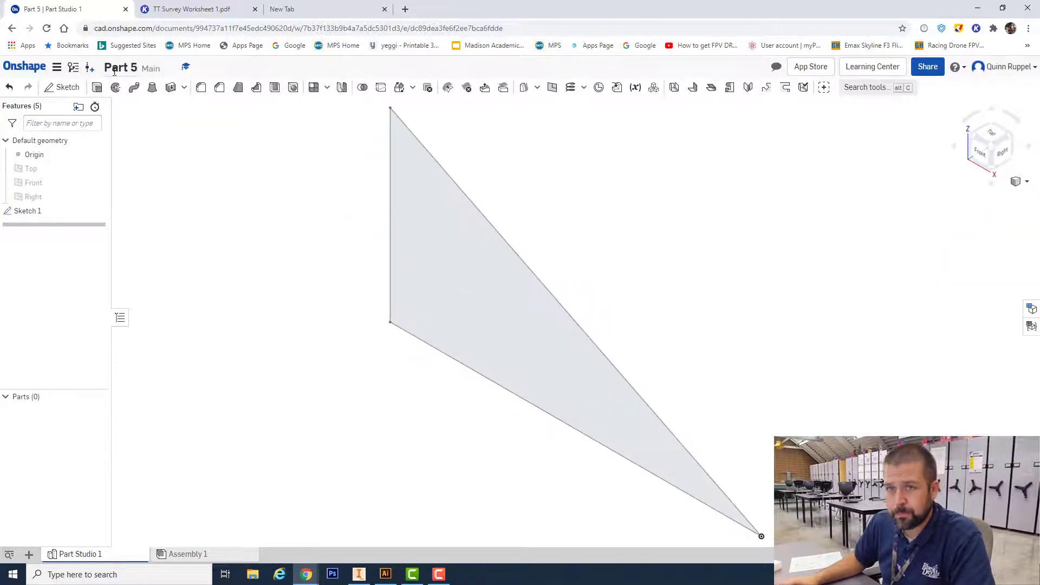
# Extrude the triangle face 0.75 deep to create Part 1
pyautogui.click(97, 88)
pyautogui.click(429, 284)
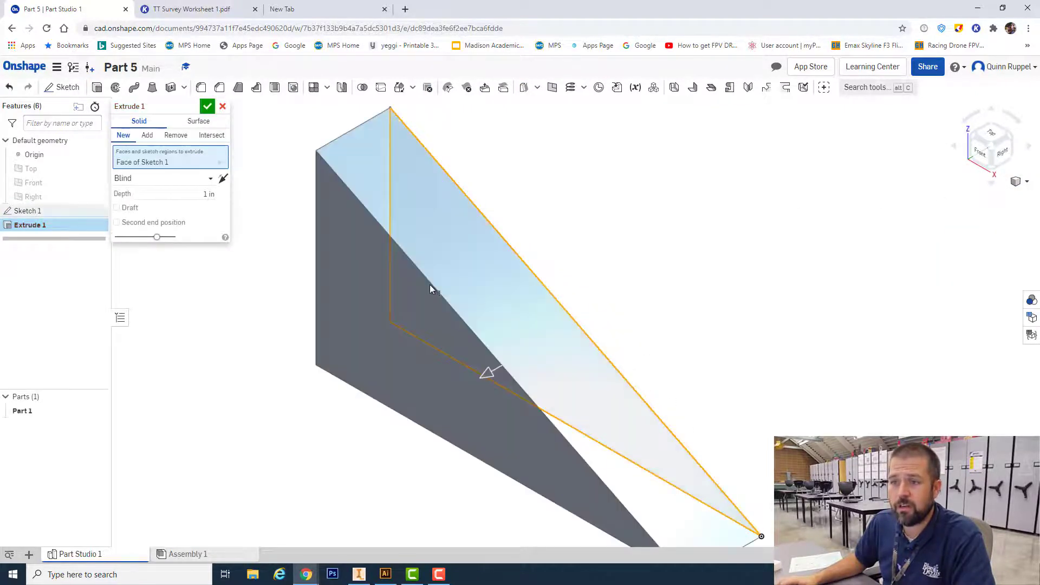
pyautogui.click(185, 194)
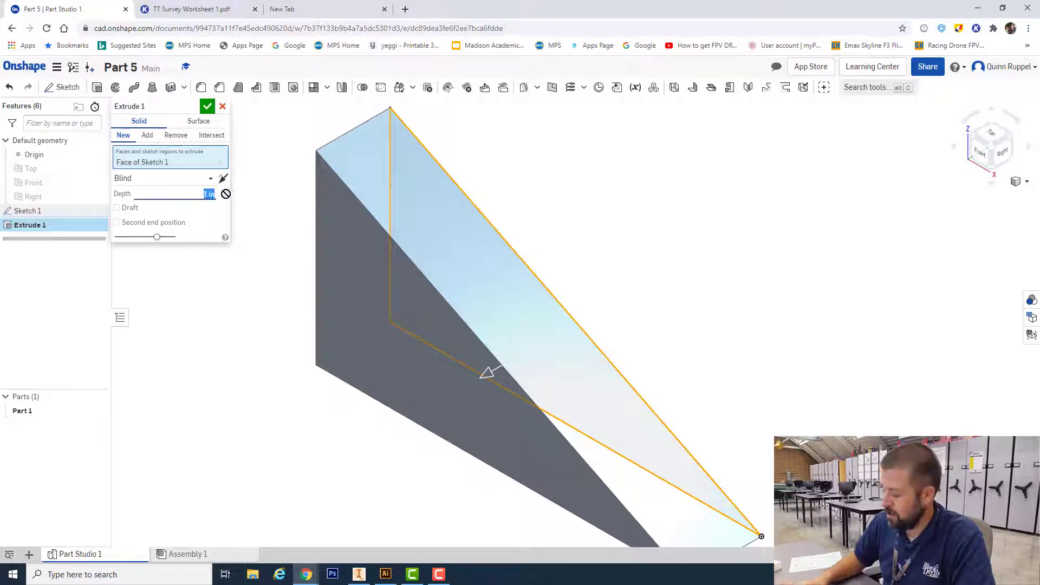
pyautogui.press('BackSpace')
pyautogui.write('.75')
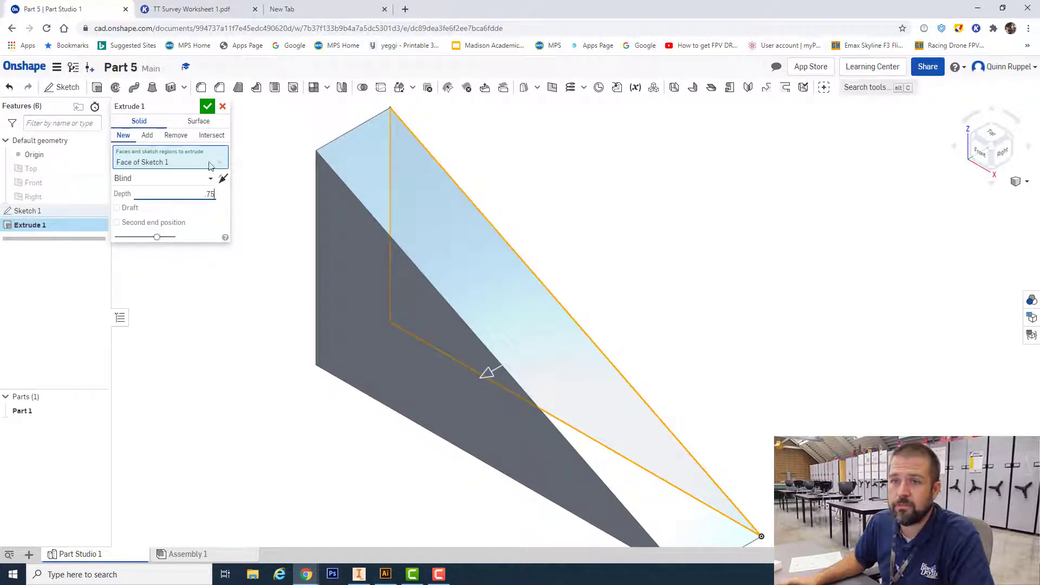
pyautogui.click(208, 106)
pyautogui.scroll(1, 552, 329)
pyautogui.scroll(-3, 571, 332)
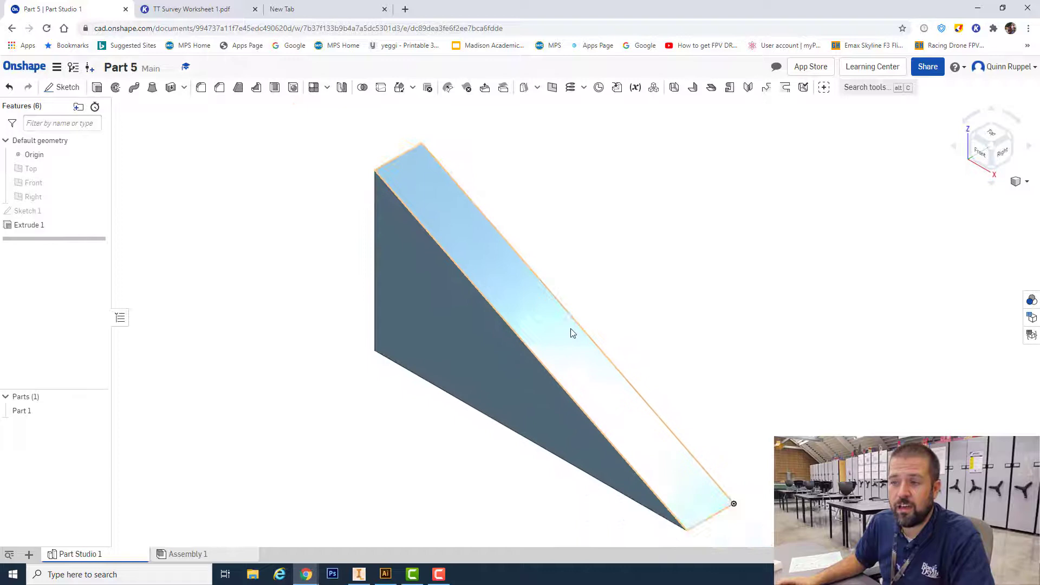
# Compare the wedge with the worksheet PDF, then turn the model to face its back
pyautogui.click(202, 11)
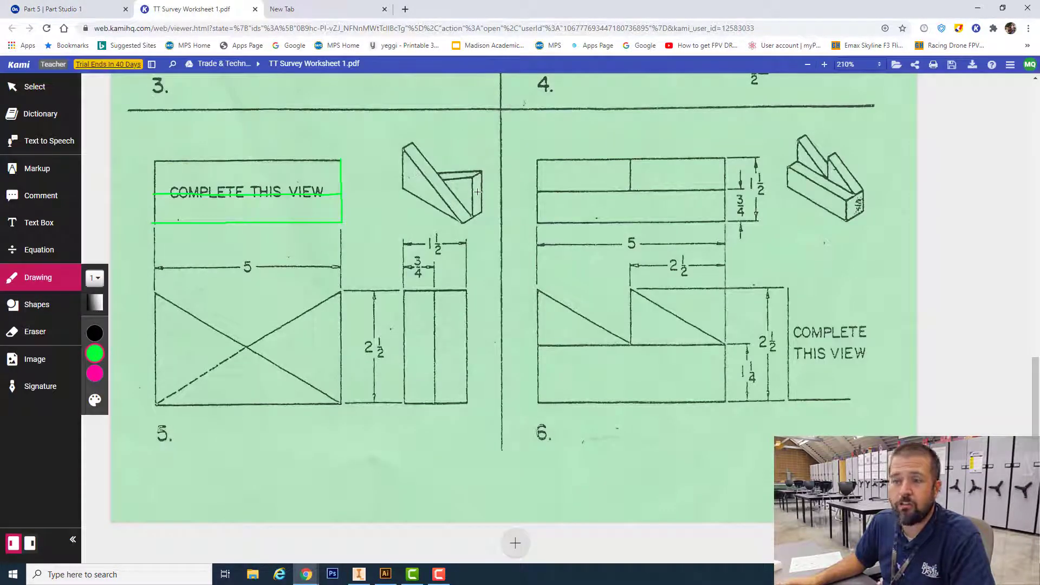
pyautogui.click(76, 11)
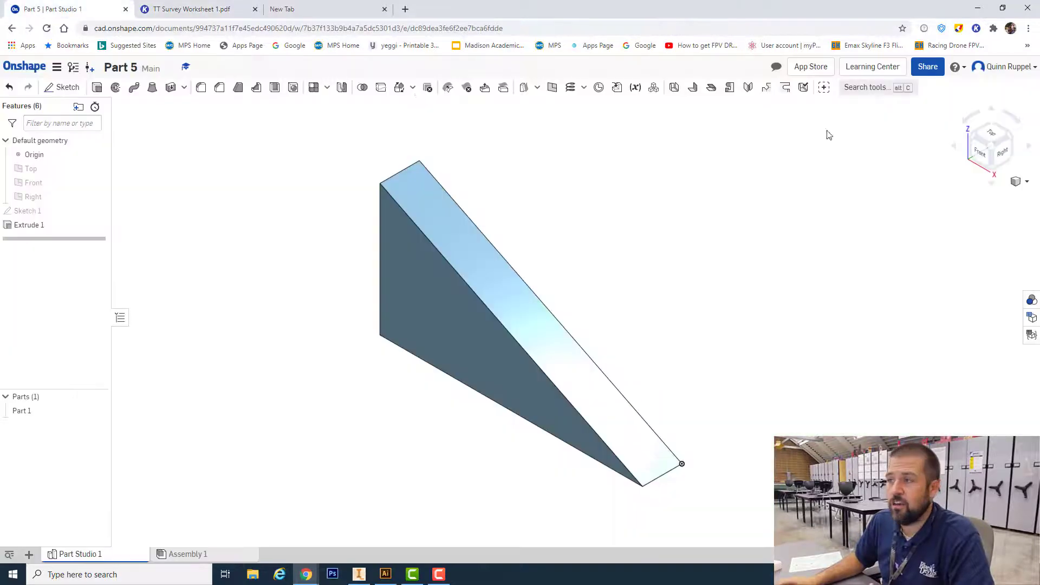
pyautogui.click(1009, 139)
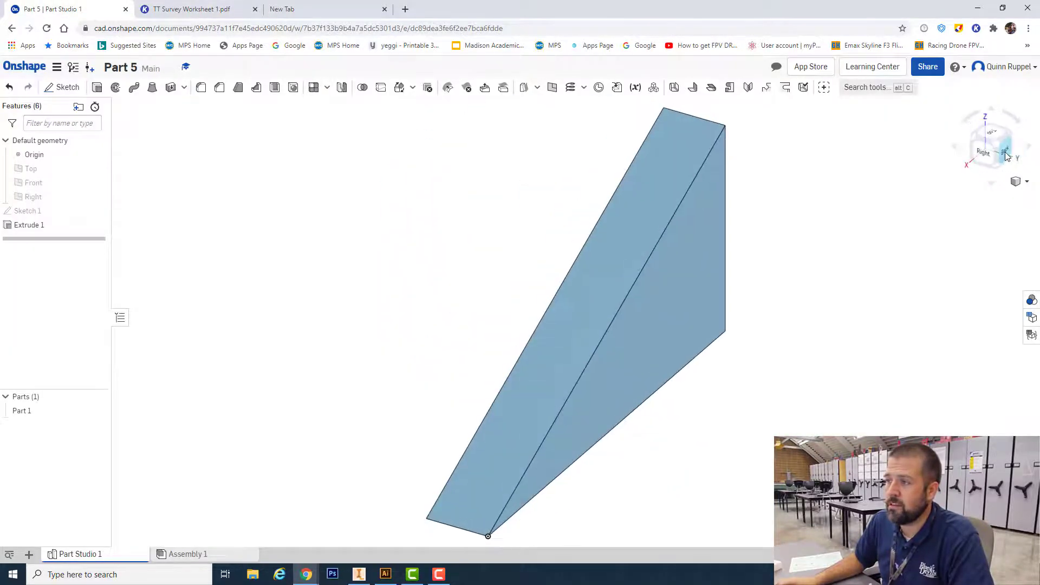
pyautogui.scroll(-5, 745, 237)
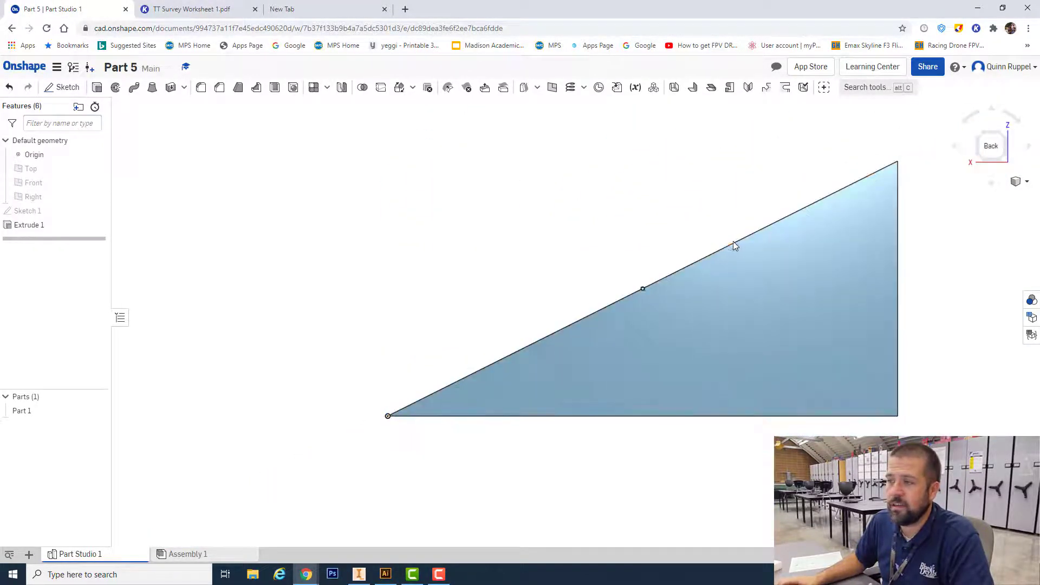
# On the wedge's back face, sketch a right triangle with a 2.5 vertical side and 5 base, then finish it
pyautogui.click(65, 90)
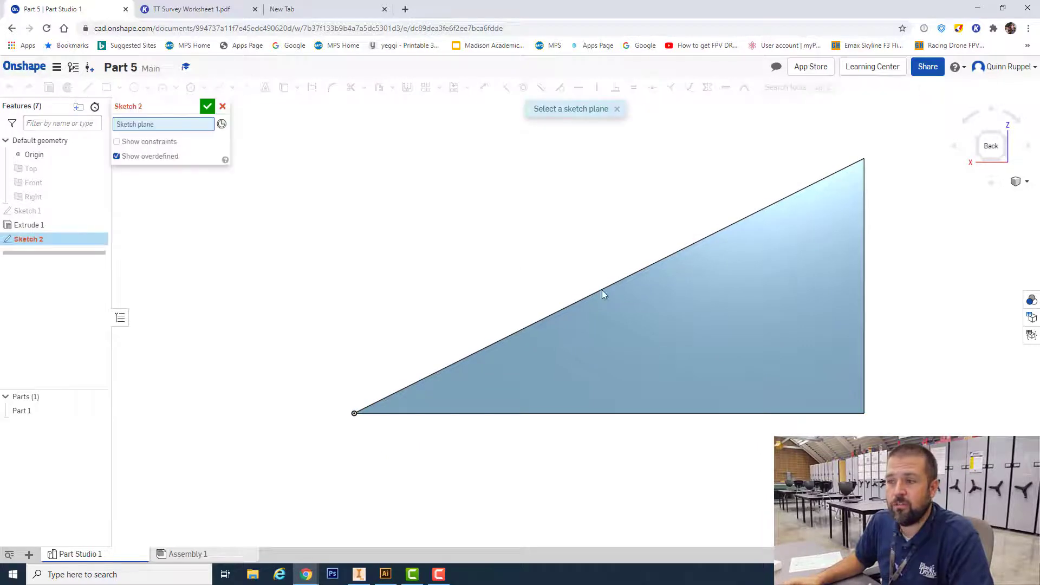
pyautogui.click(692, 316)
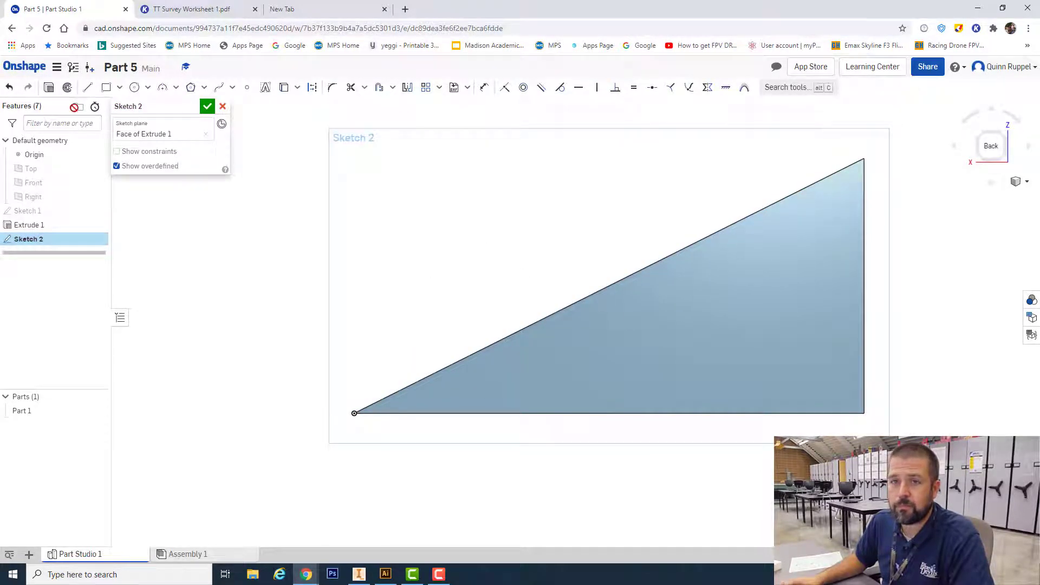
pyautogui.click(87, 87)
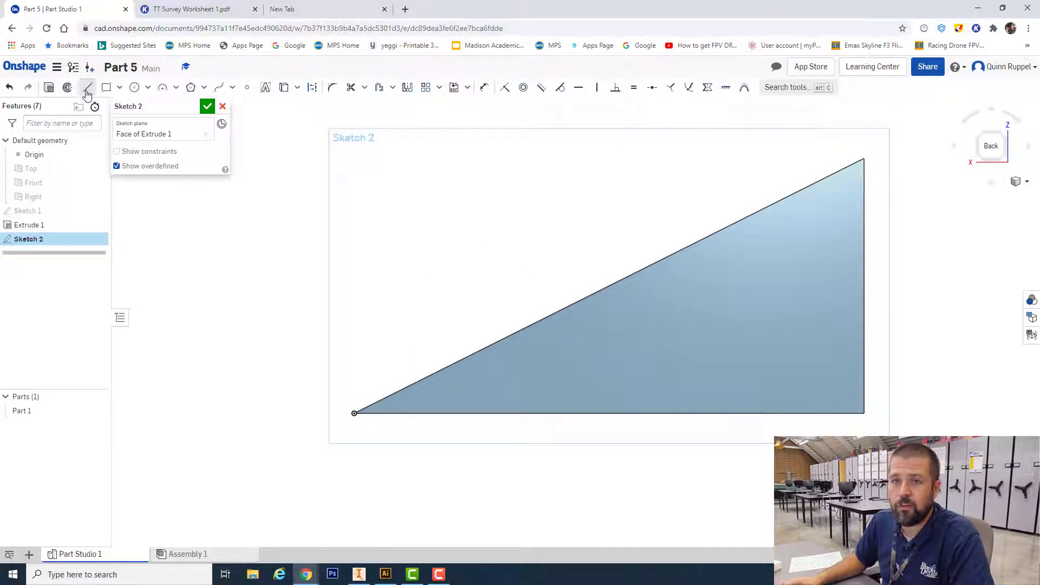
pyautogui.click(354, 412)
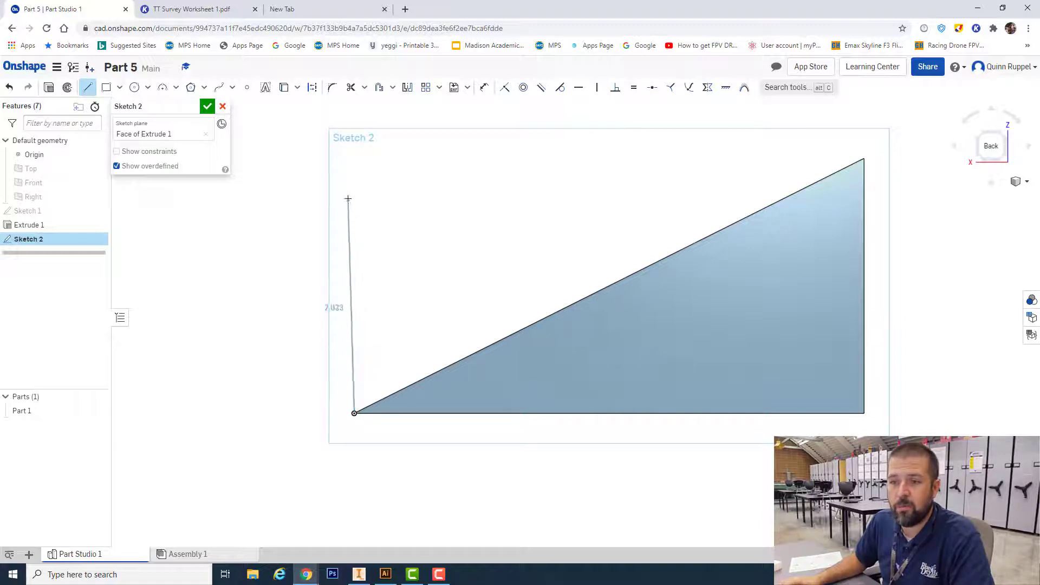
pyautogui.click(352, 184)
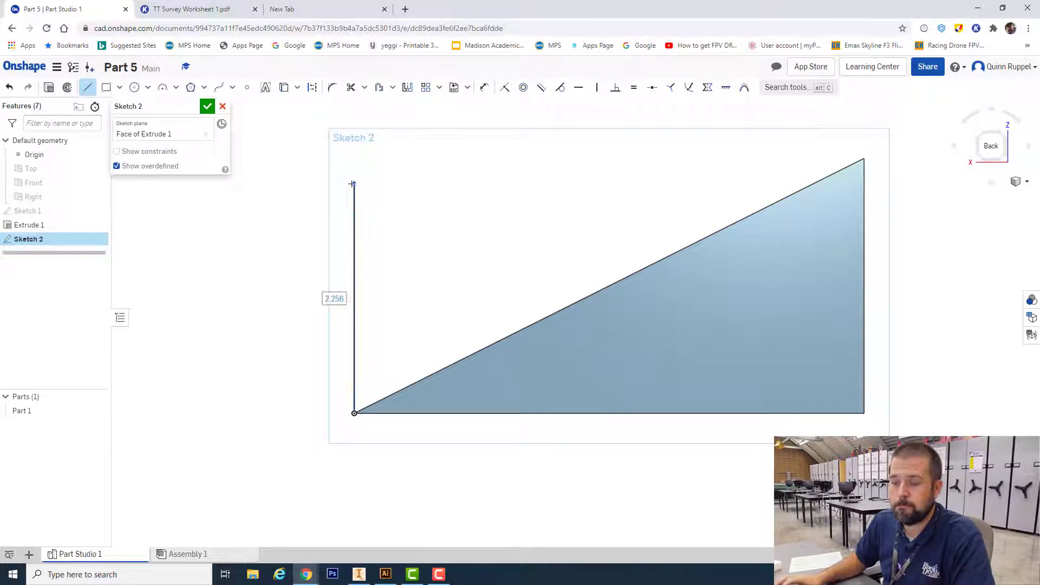
pyautogui.write('2.5')
pyautogui.press('Return')
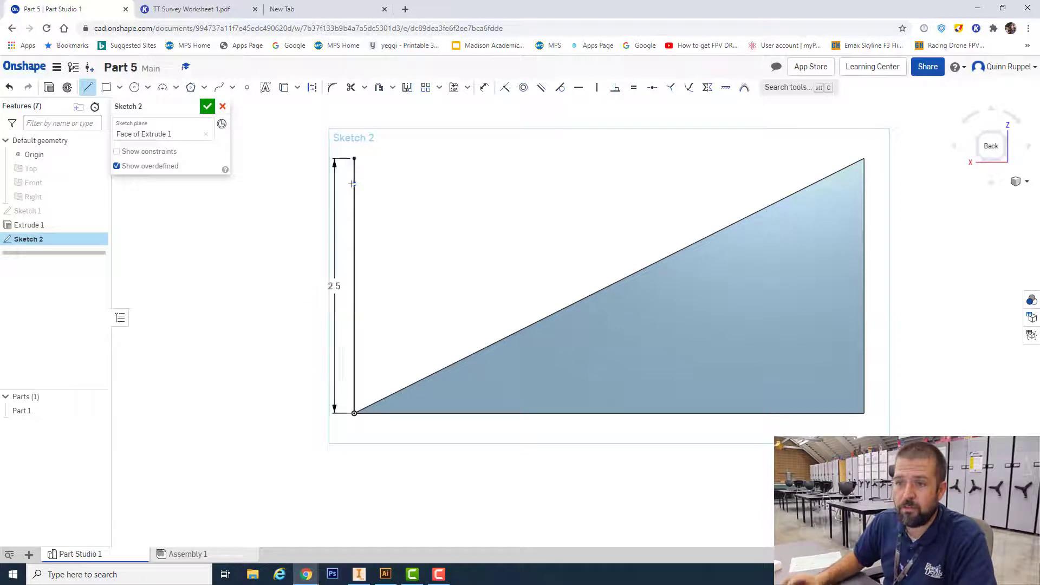
pyautogui.click(862, 412)
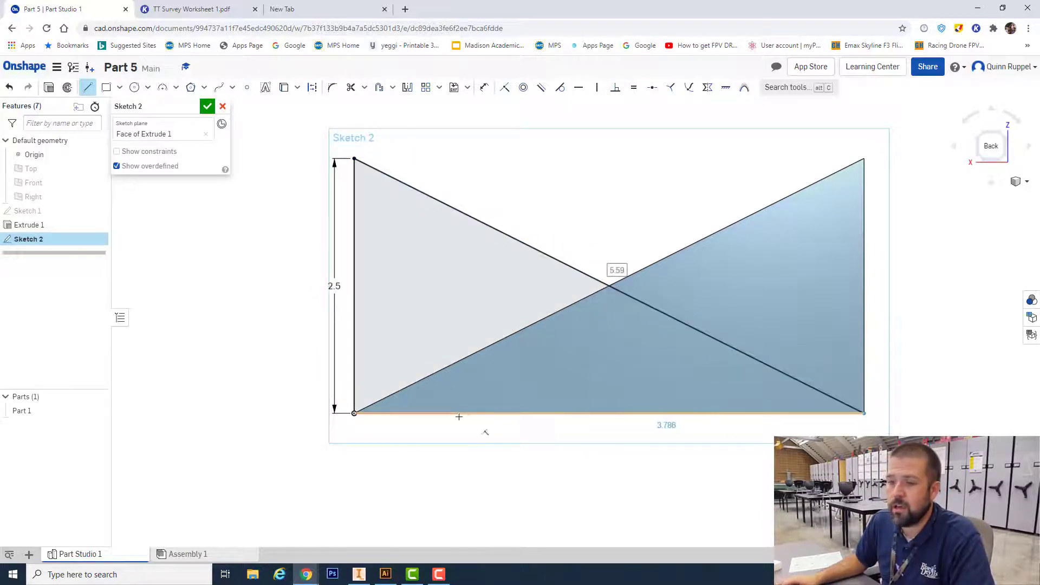
pyautogui.click(355, 412)
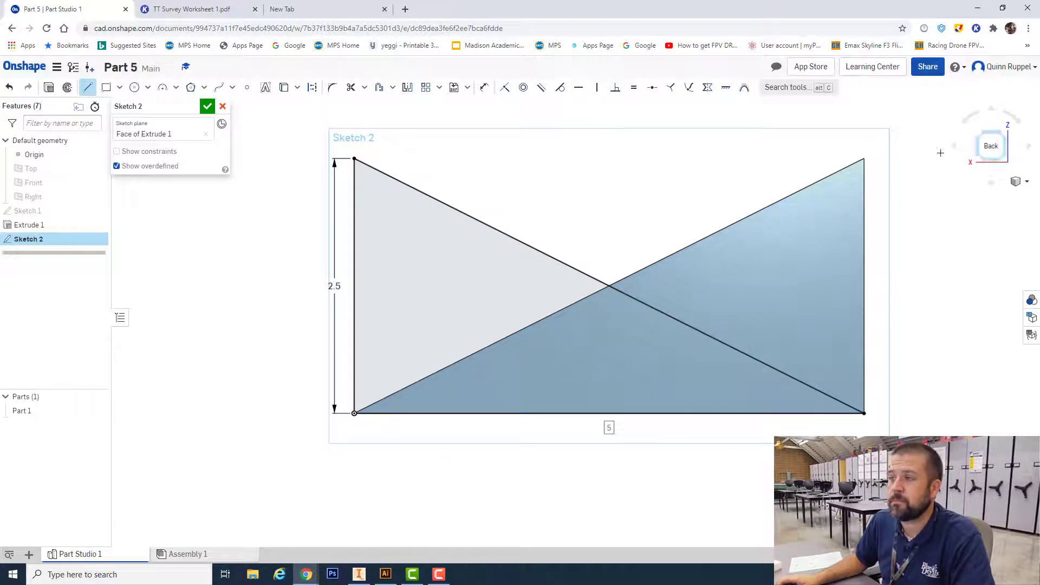
pyautogui.click(206, 107)
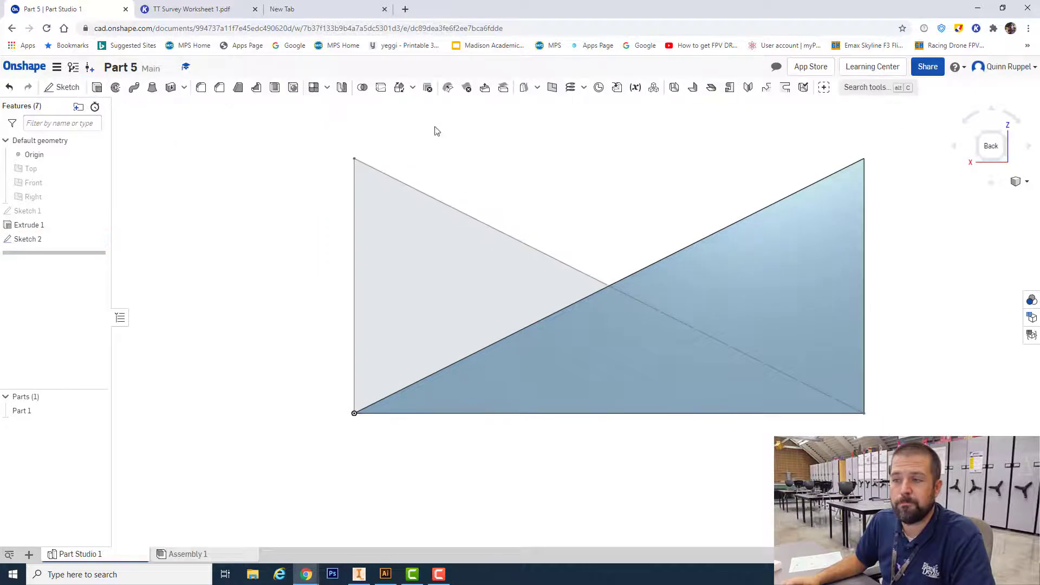
# Switch to an isometric view and start Extrude 2
pyautogui.click(1018, 187)
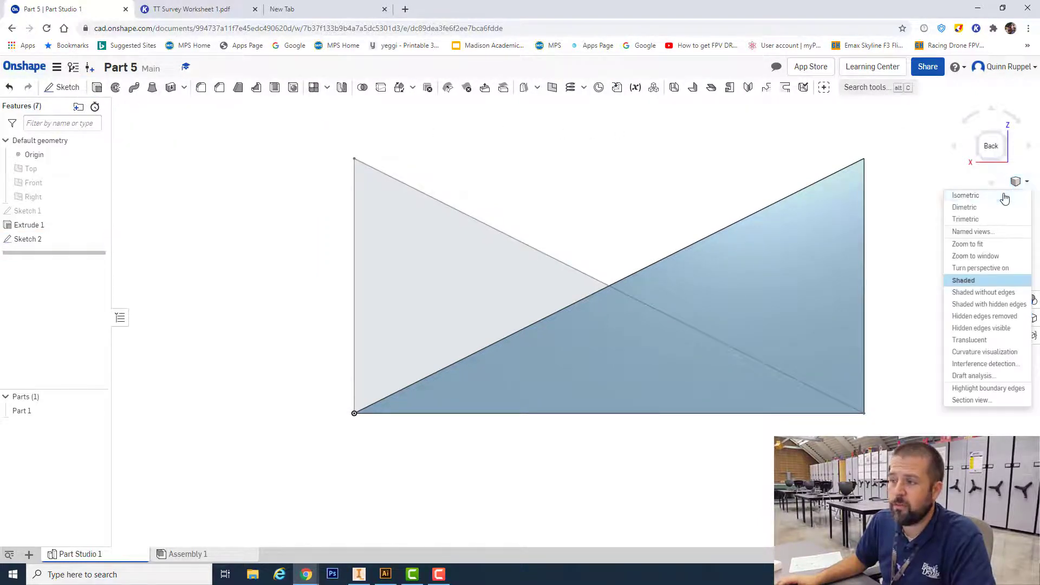
pyautogui.click(969, 196)
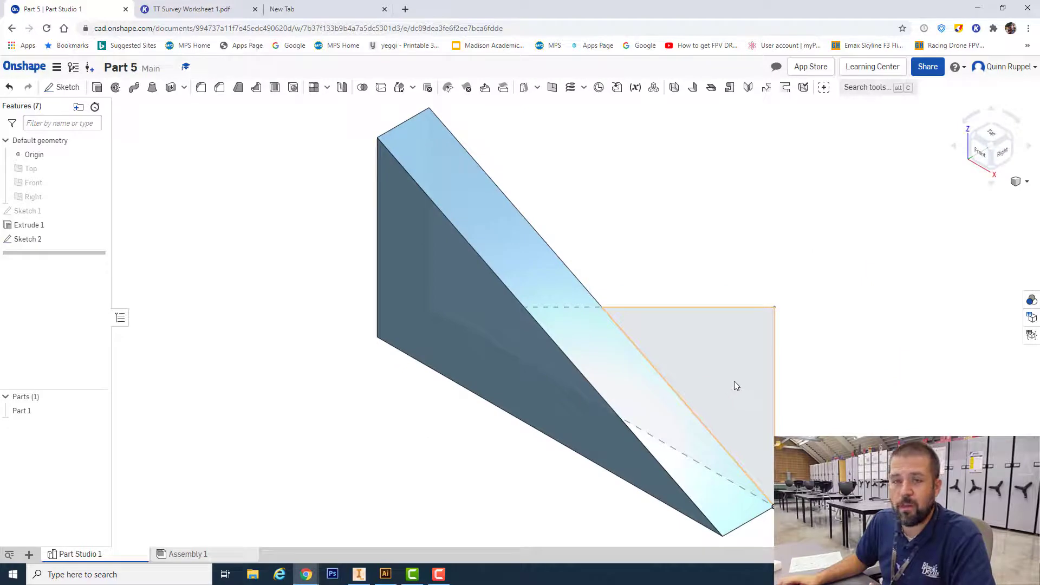
pyautogui.click(97, 88)
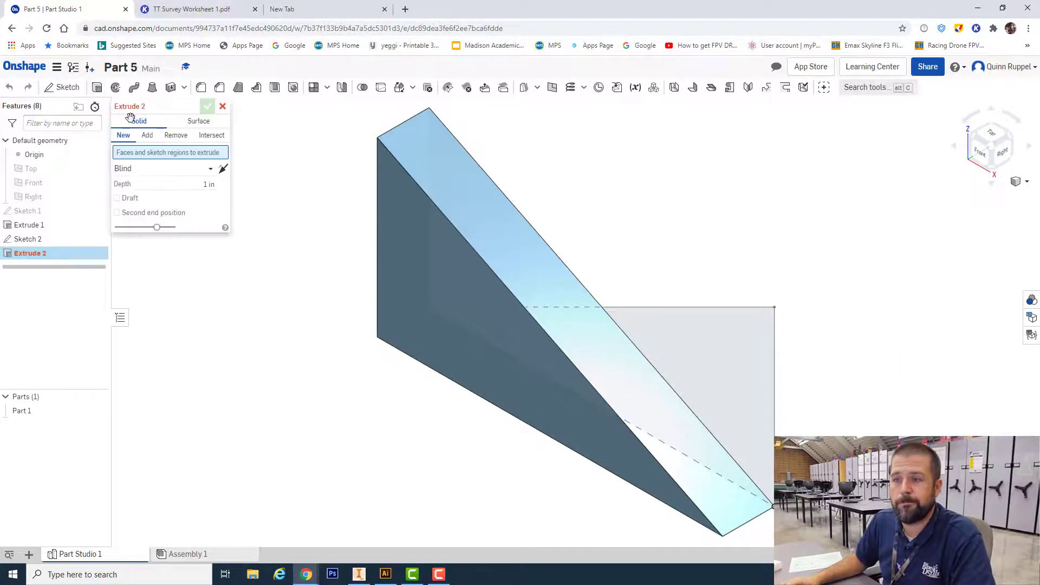
# Select both regions of Sketch 2 for Extrude 2, adding them to Part 1
pyautogui.click(680, 344)
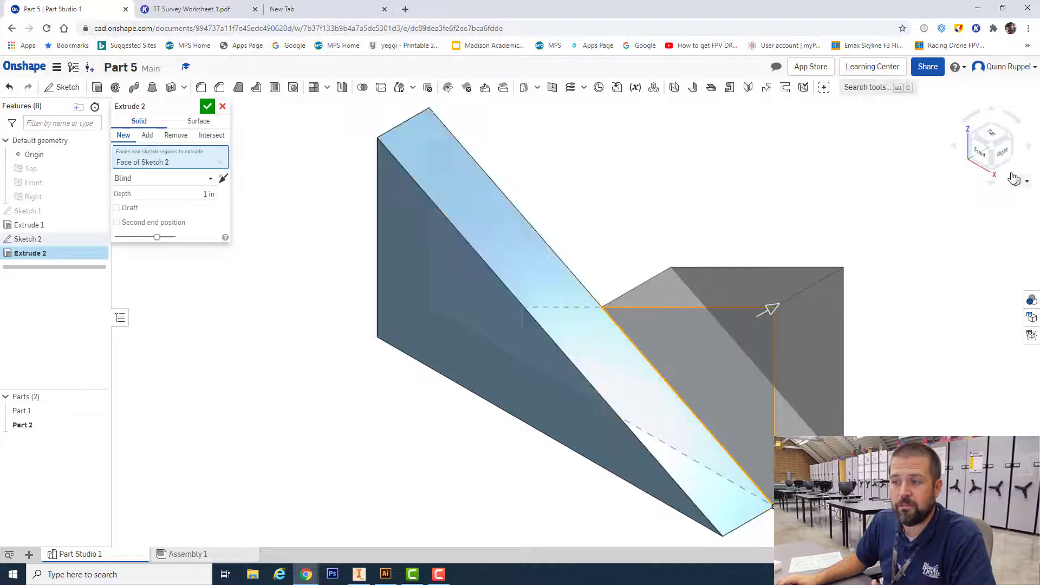
pyautogui.moveTo(1010, 142); pyautogui.dragTo(691, 254)
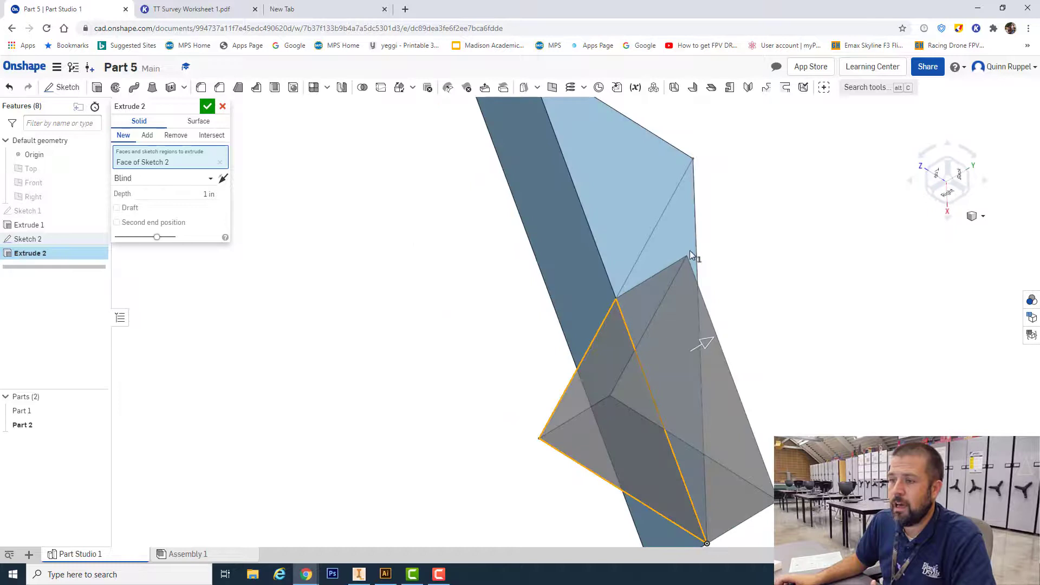
pyautogui.click(676, 259)
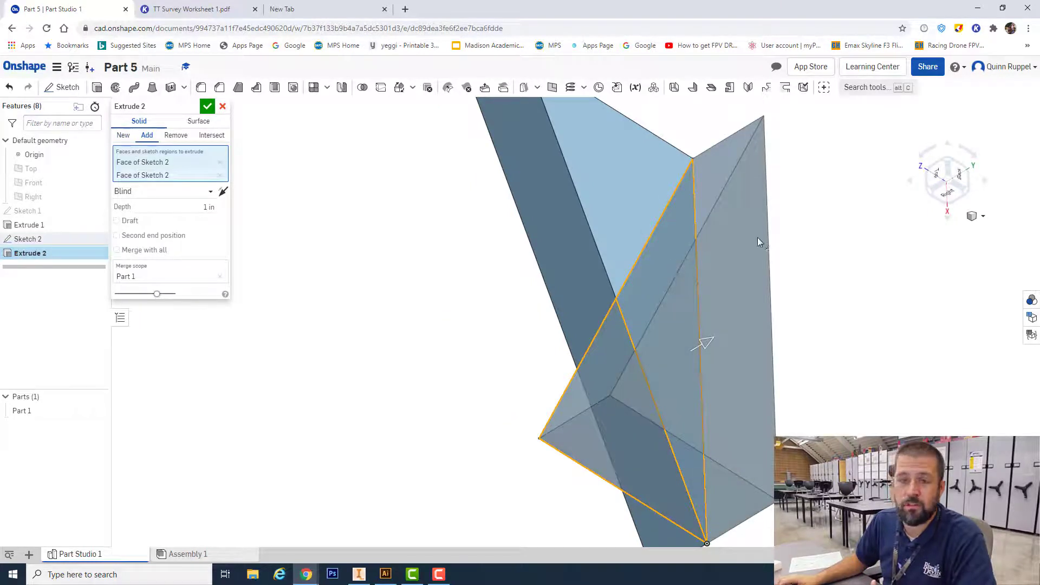
pyautogui.moveTo(934, 202); pyautogui.dragTo(974, 187)
# Set the depth to 0.75, accept the extrusion, and bring up the Kami worksheet
pyautogui.click(209, 206)
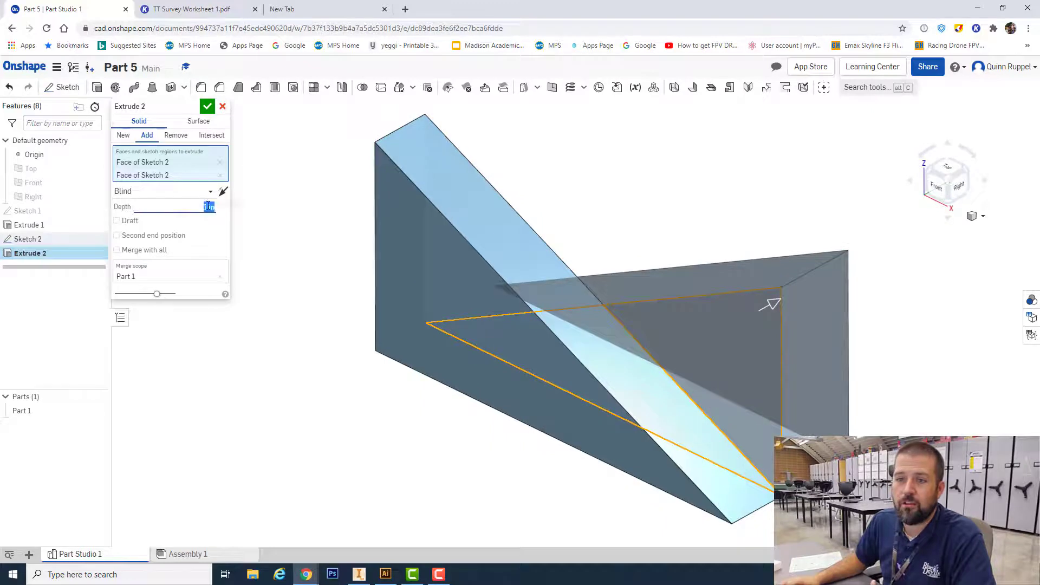
pyautogui.press('BackSpace')
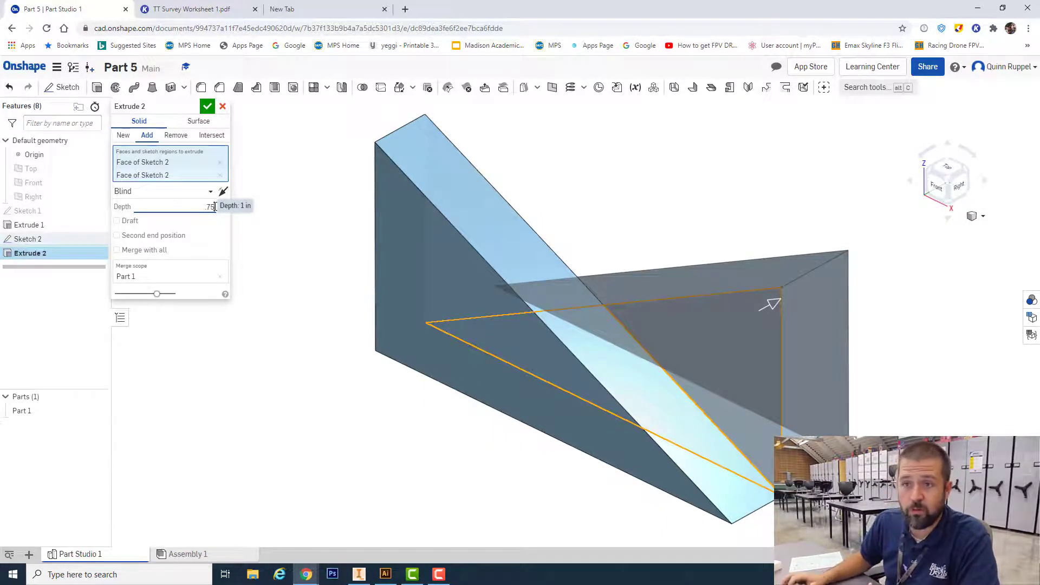
pyautogui.click(208, 107)
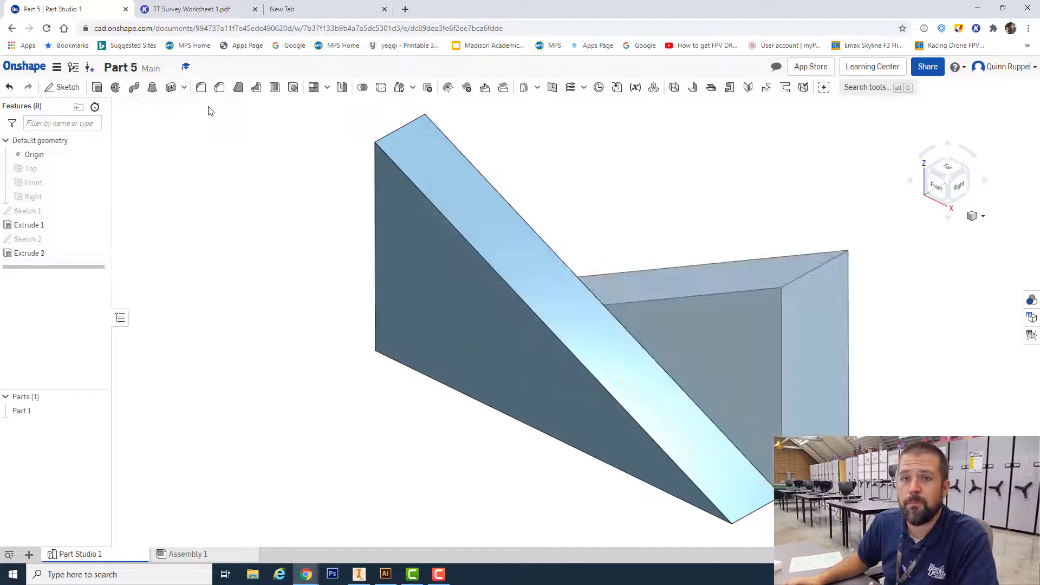
pyautogui.moveTo(768, 230)
pyautogui.mouseDown(button='right')
pyautogui.moveTo(752, 271)
pyautogui.moveTo(717, 296)
pyautogui.moveTo(787, 225)
pyautogui.moveTo(650, 179)
pyautogui.mouseUp(button='right')
pyautogui.click(223, 17)
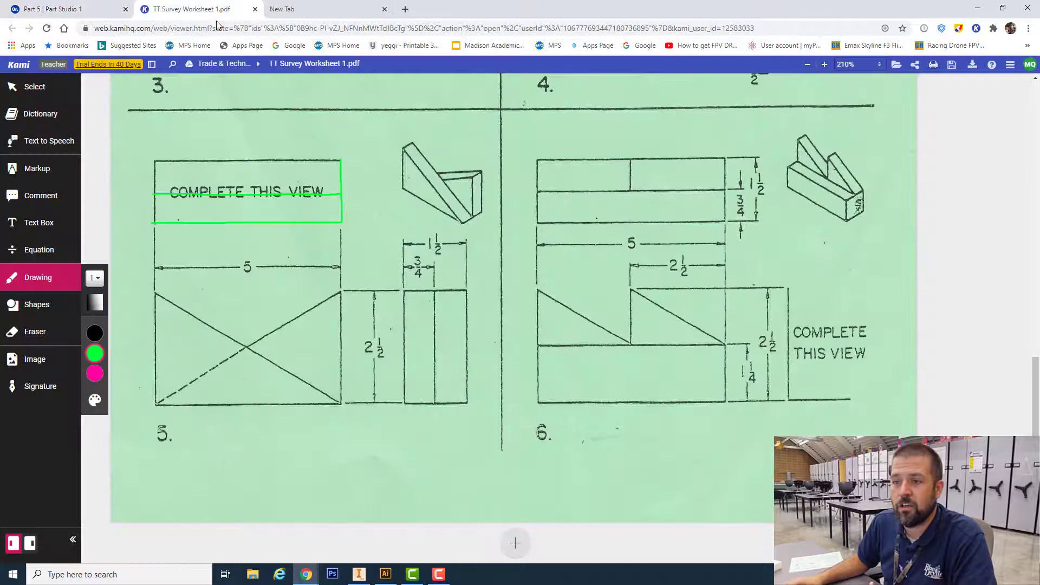